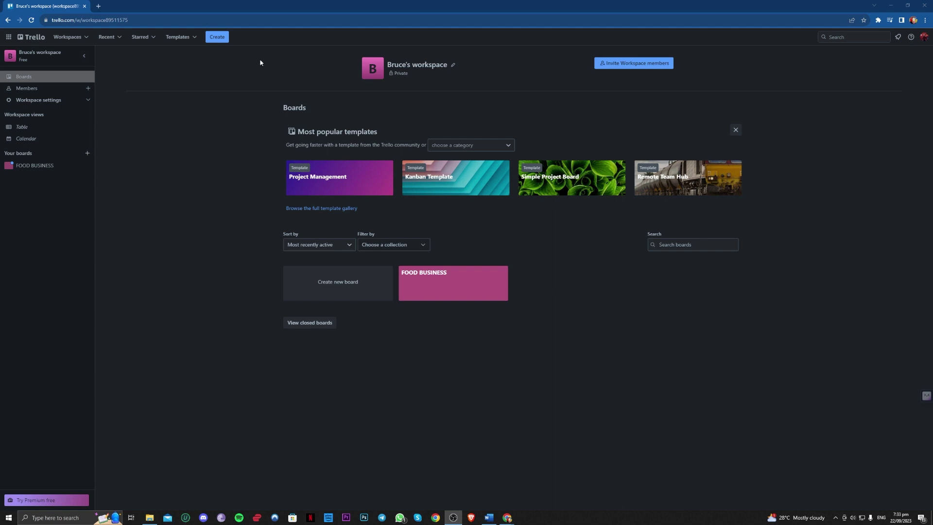
Google 'trello api token' in a new tab and open the 'API Introduction - Trello' guide
{"action": "left_click", "coordinate": [101, 9]}
{"action": "type", "text": "tre"}
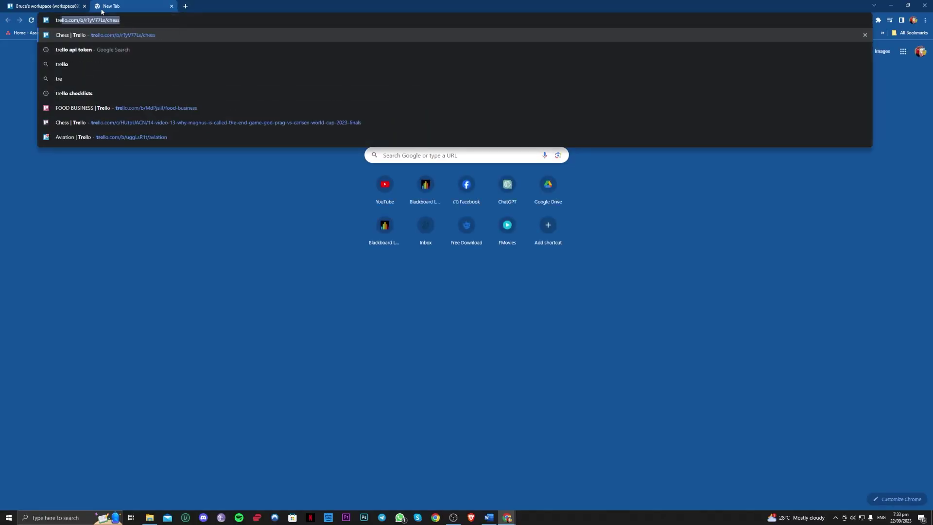
{"action": "type", "text": "ll"}
{"action": "key", "text": "Down"}
{"action": "key", "text": "Return"}
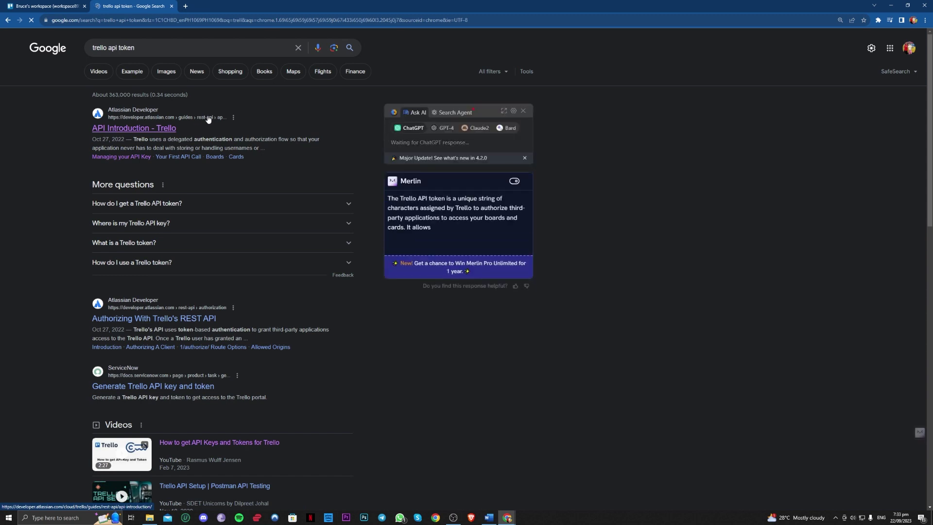
{"action": "left_click", "coordinate": [146, 128]}
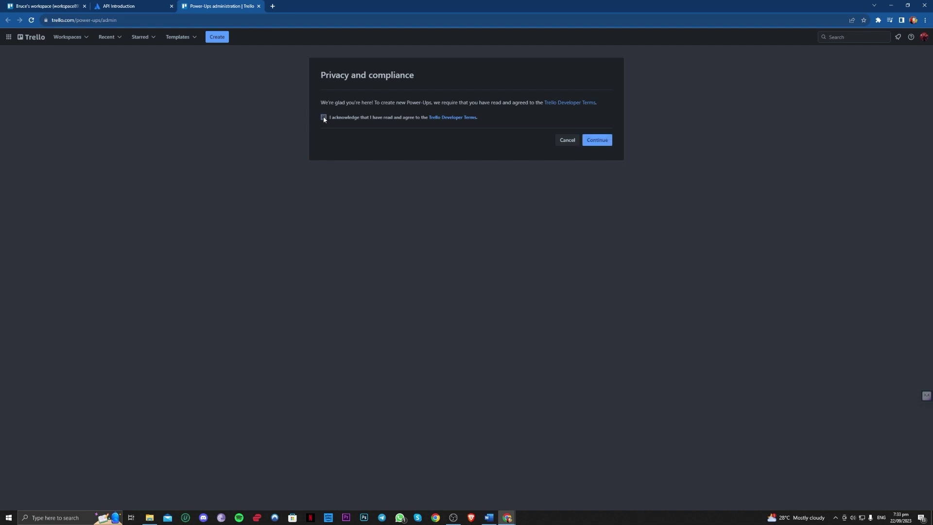
Accept the developer terms, glance at the API Introduction tab, then return to Power-Ups admin
{"action": "left_click", "coordinate": [599, 144]}
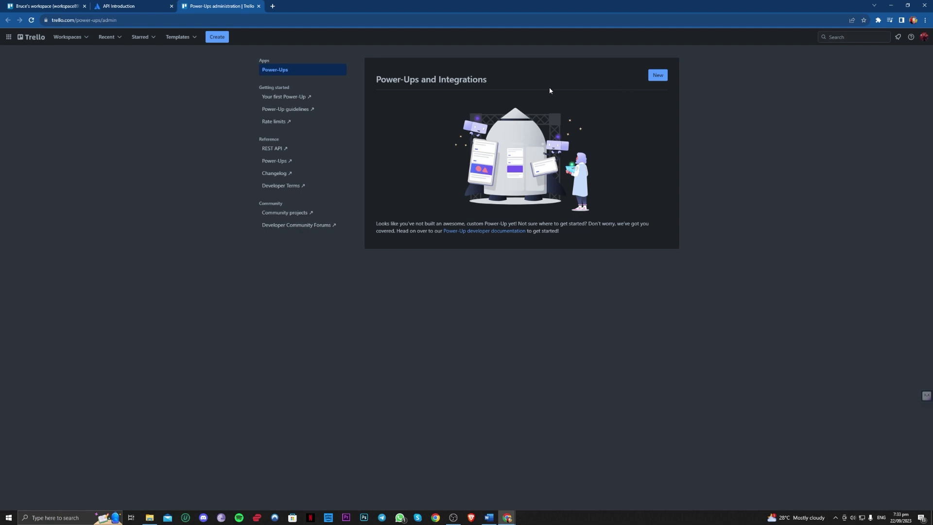
{"action": "left_click", "coordinate": [168, 3]}
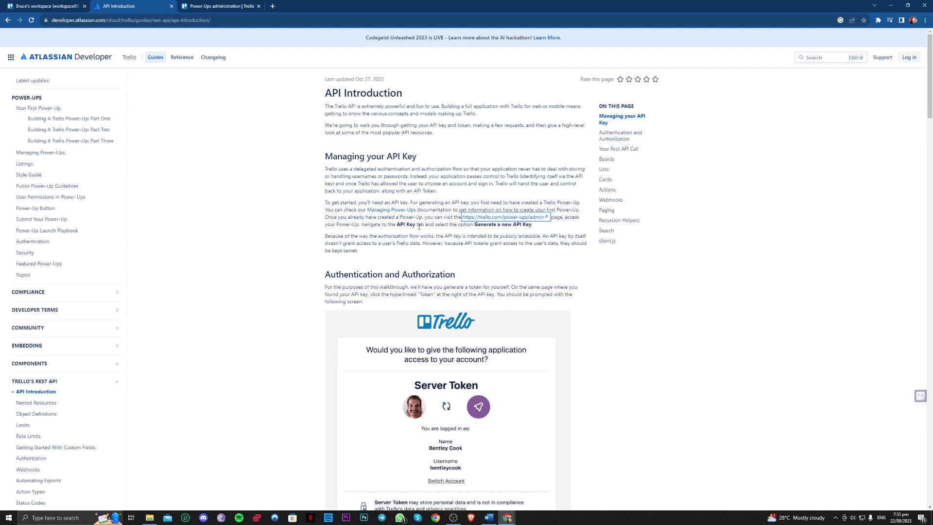
{"action": "left_click", "coordinate": [190, 5]}
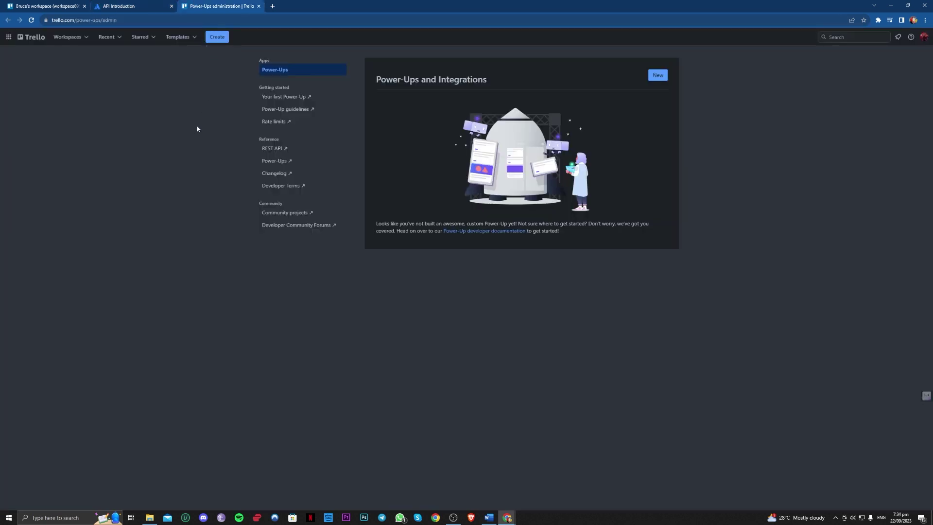
Start a new Power-Up 'test' in the workspace, filling its details and correcting the author name
{"action": "left_click", "coordinate": [656, 76]}
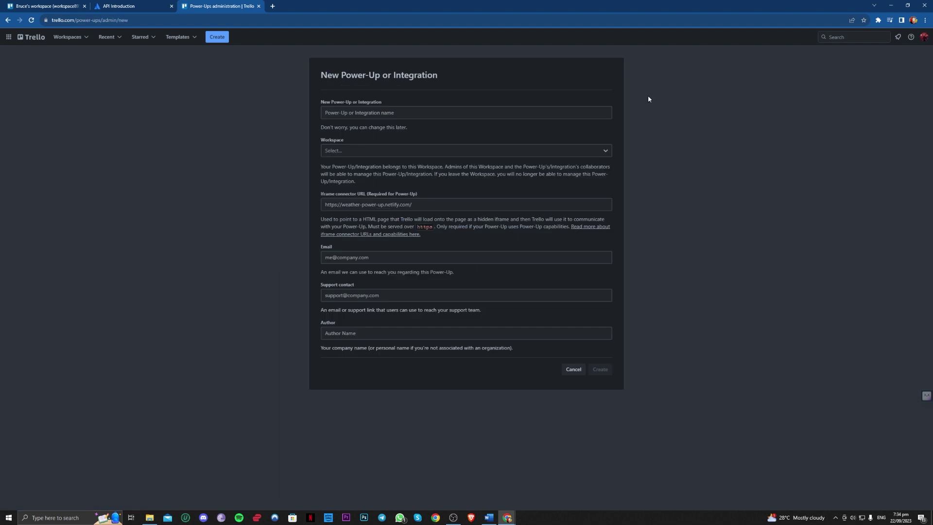
{"action": "left_click", "coordinate": [437, 151]}
{"action": "left_click", "coordinate": [439, 169]}
{"action": "left_click", "coordinate": [413, 334]}
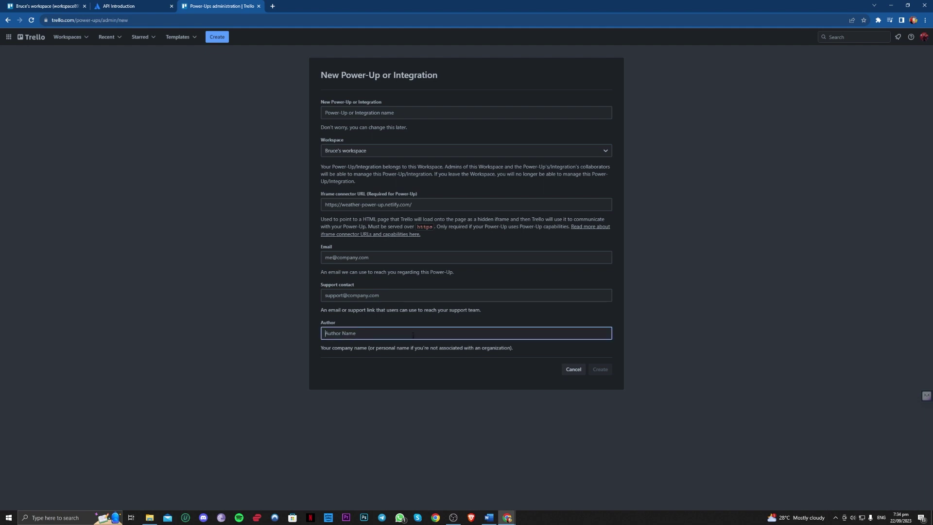
{"action": "type", "text": "d"}
{"action": "key", "text": "BackSpace"}
{"action": "key", "text": "BackSpace"}
{"action": "key", "text": "BackSpace"}
{"action": "type", "text": "foo"}
{"action": "type", "text": "d busine"}
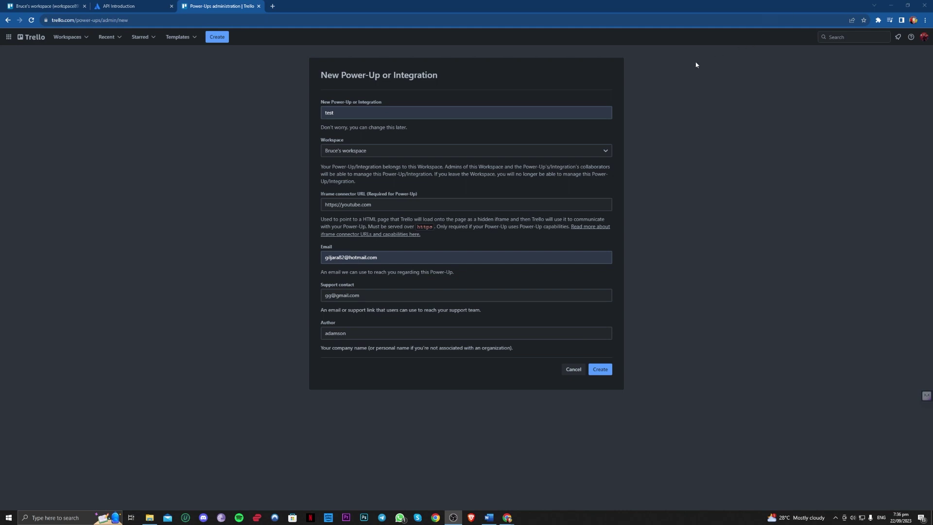
Create the 'test' Power-Up and save its Basic information page
{"action": "left_click", "coordinate": [600, 369]}
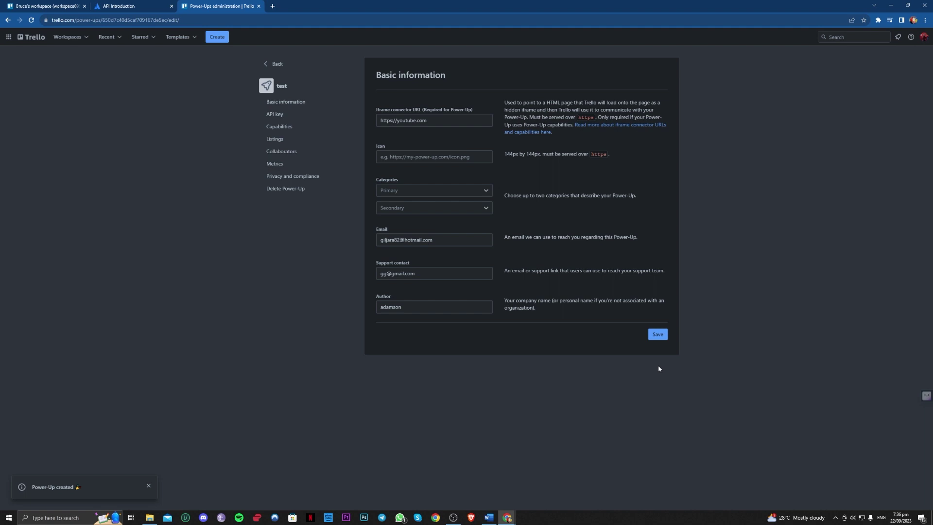
{"action": "left_click", "coordinate": [658, 335]}
Generate a new API key in the Power-Up's API key section and copy it
{"action": "left_click", "coordinate": [275, 115]}
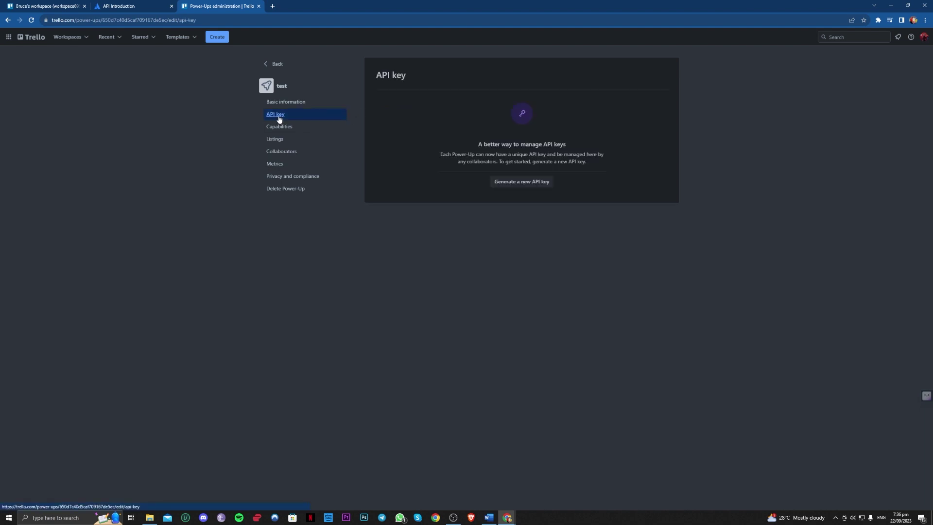
{"action": "left_click", "coordinate": [520, 182]}
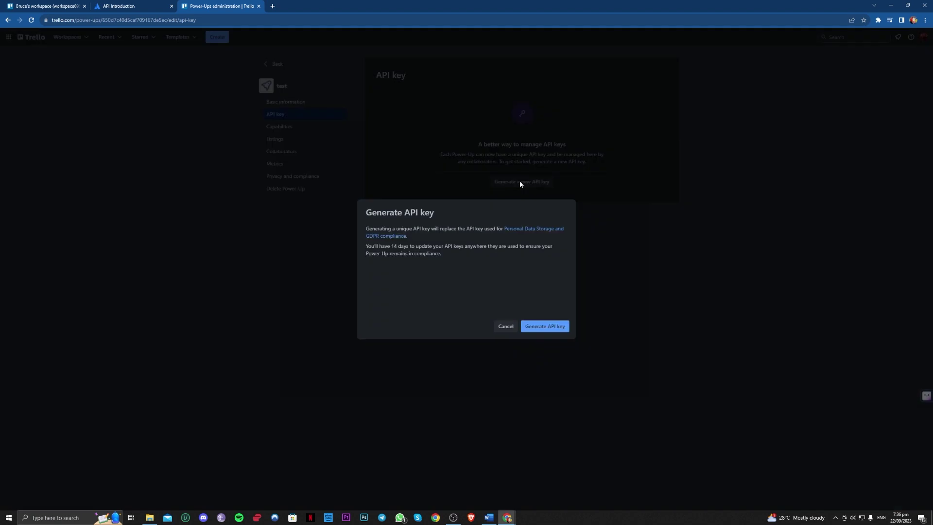
{"action": "left_click", "coordinate": [537, 329]}
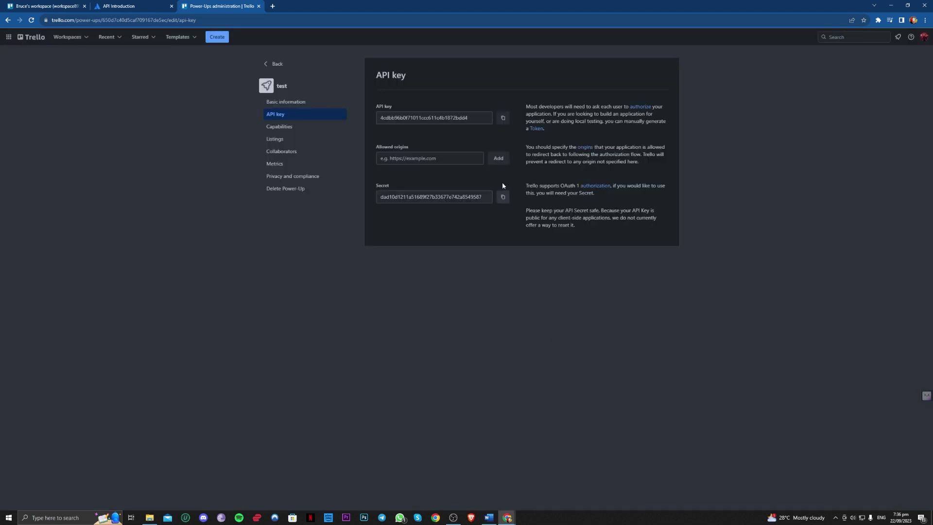
{"action": "left_click", "coordinate": [501, 119]}
Request a token for the API key and allow 'test' to access the account
{"action": "left_click", "coordinate": [536, 129]}
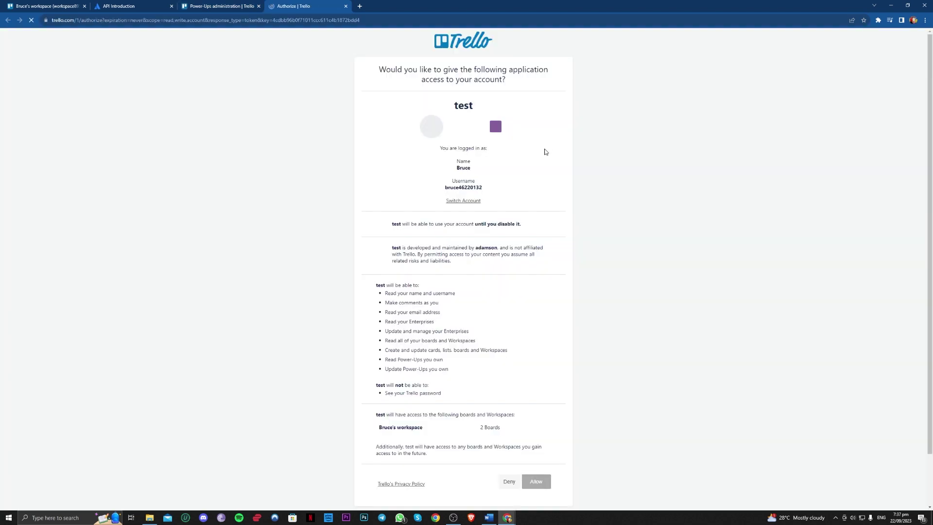
{"action": "scroll", "coordinate": [567, 459], "scroll_direction": "down", "scroll_amount": 2}
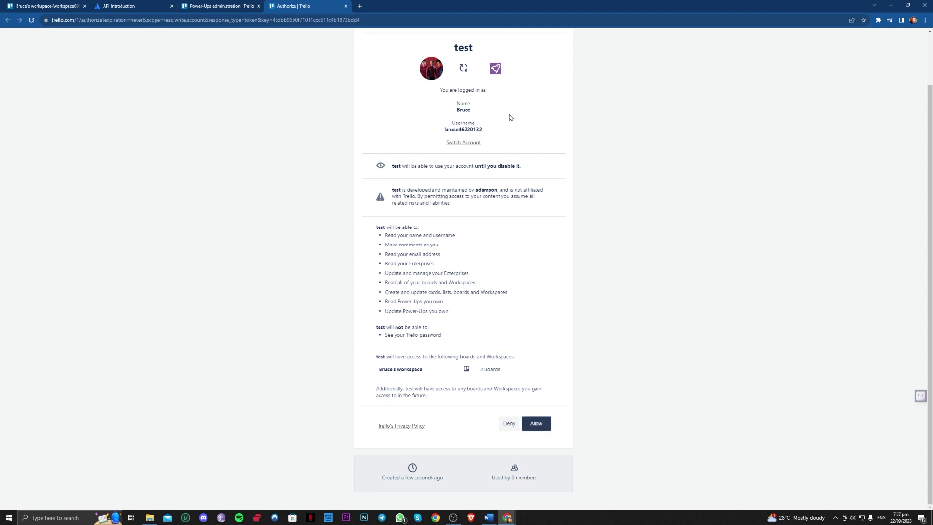
{"action": "left_click", "coordinate": [537, 426]}
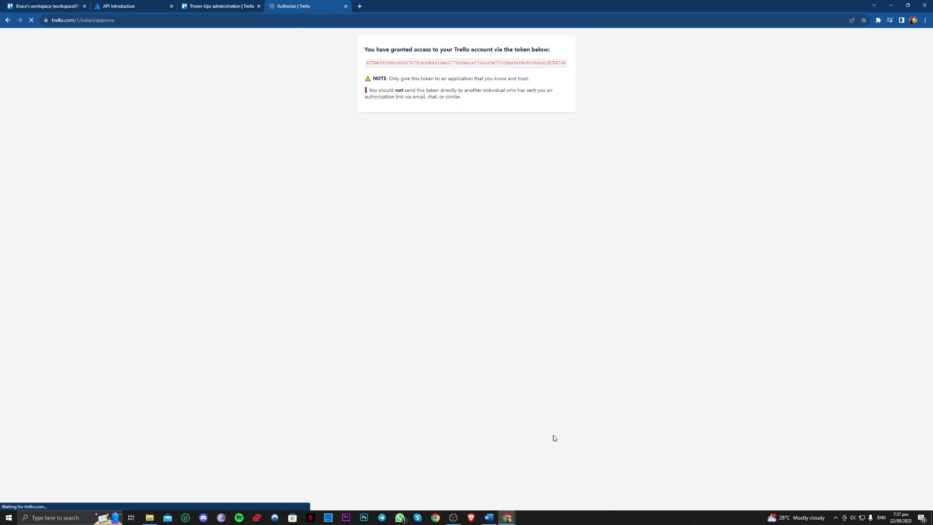
Select the whole access token, glance at the API key tab, then return to the token page
{"action": "double_click", "coordinate": [408, 63]}
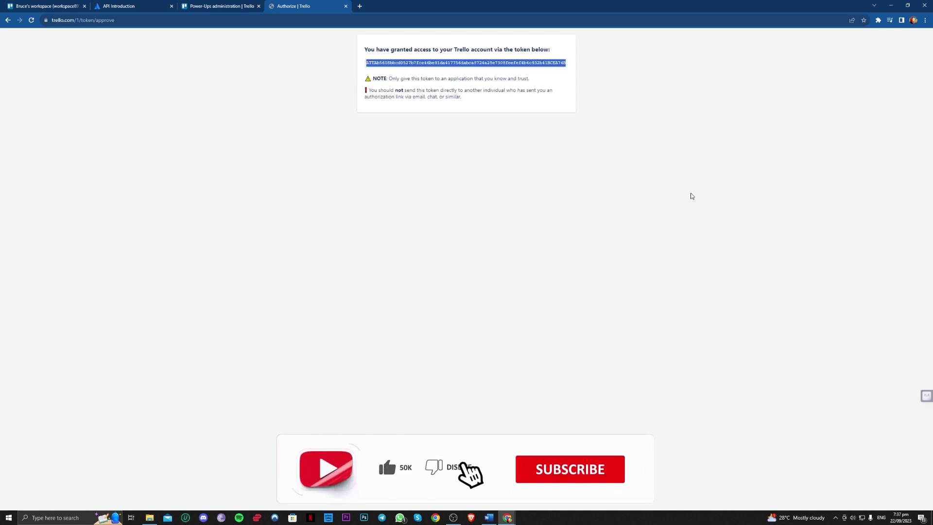
{"action": "left_click", "coordinate": [211, 4]}
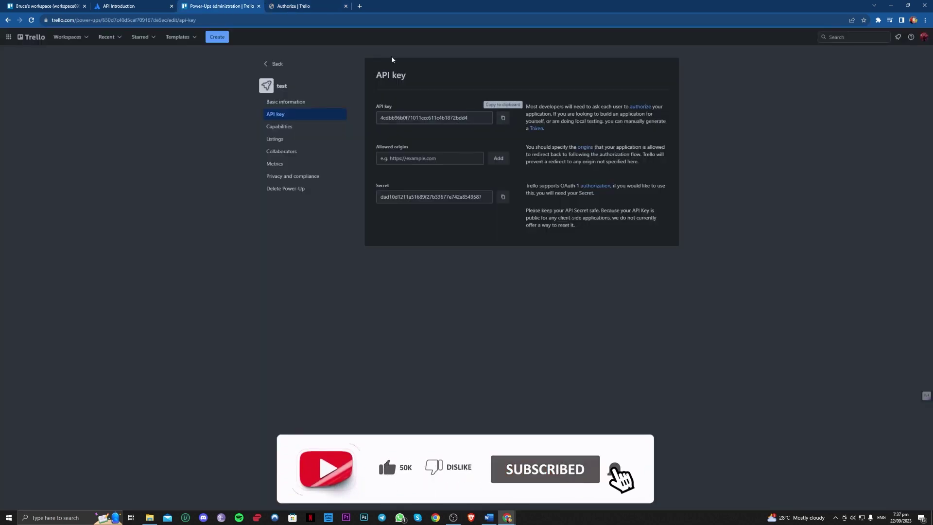
{"action": "key", "text": "ctrl+Tab"}
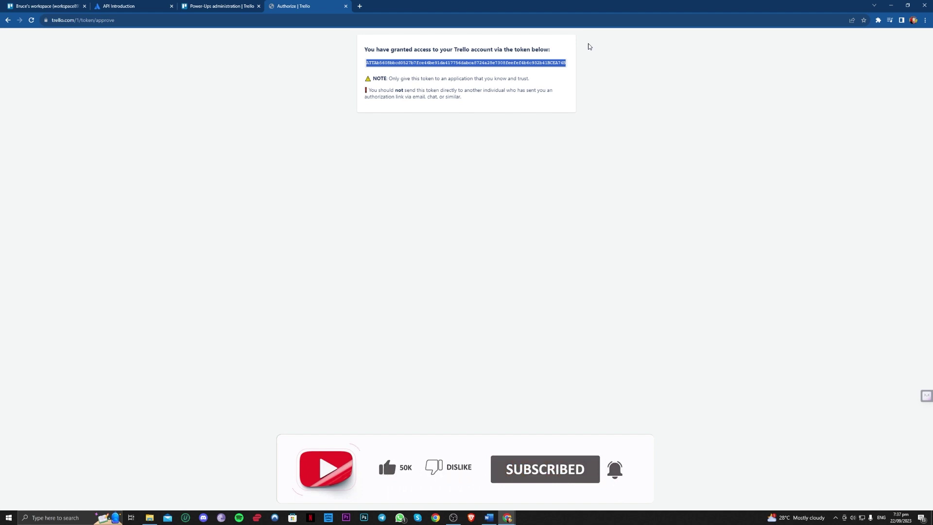